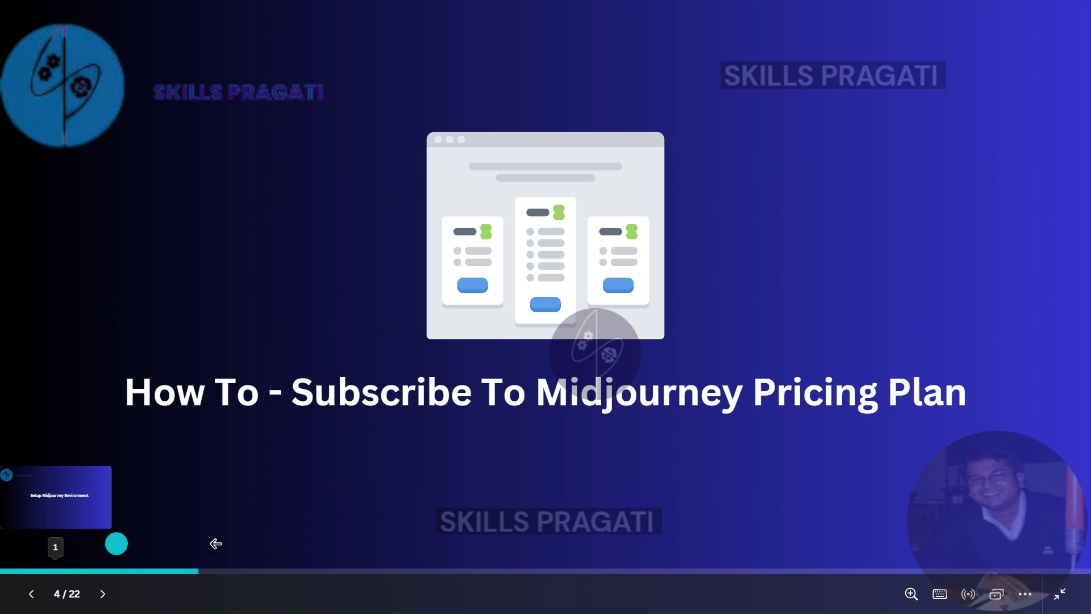
- Send the /subscribe command to the Midjourney Bot in the Discord DM
key(alt+Tab)
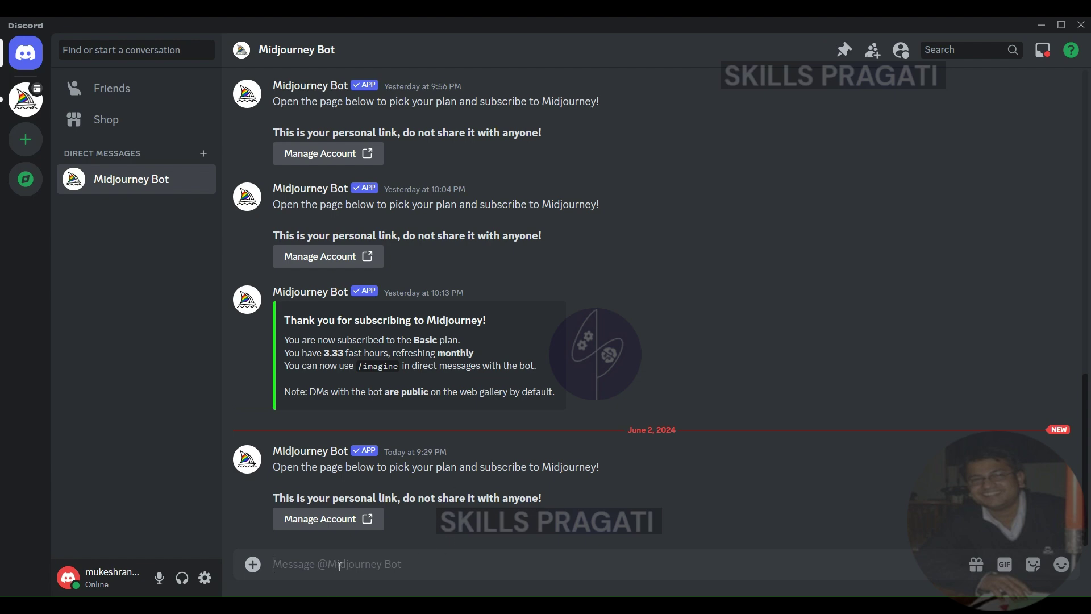
text(/sub)
key(Tab)
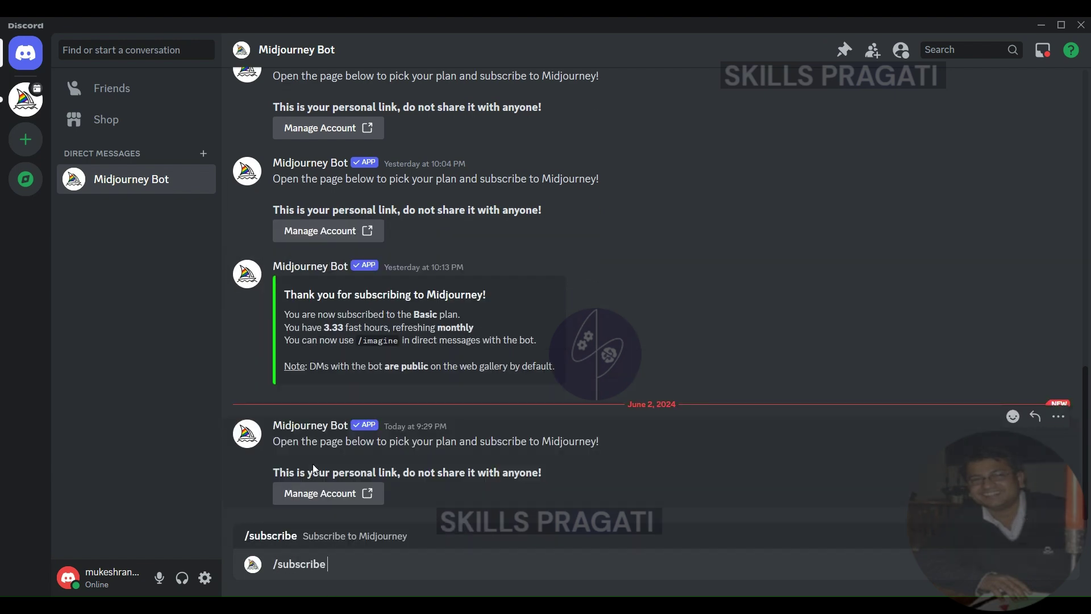
key(Return)
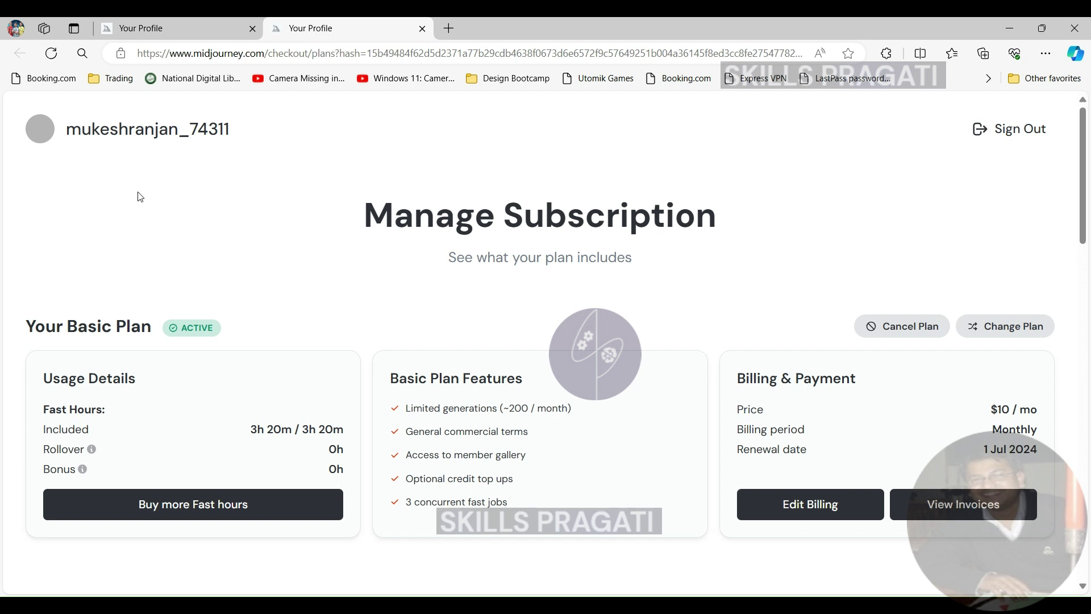
scroll(139, 197, down, 1)
scroll(141, 203, up, 1)
scroll(142, 205, down, 1)
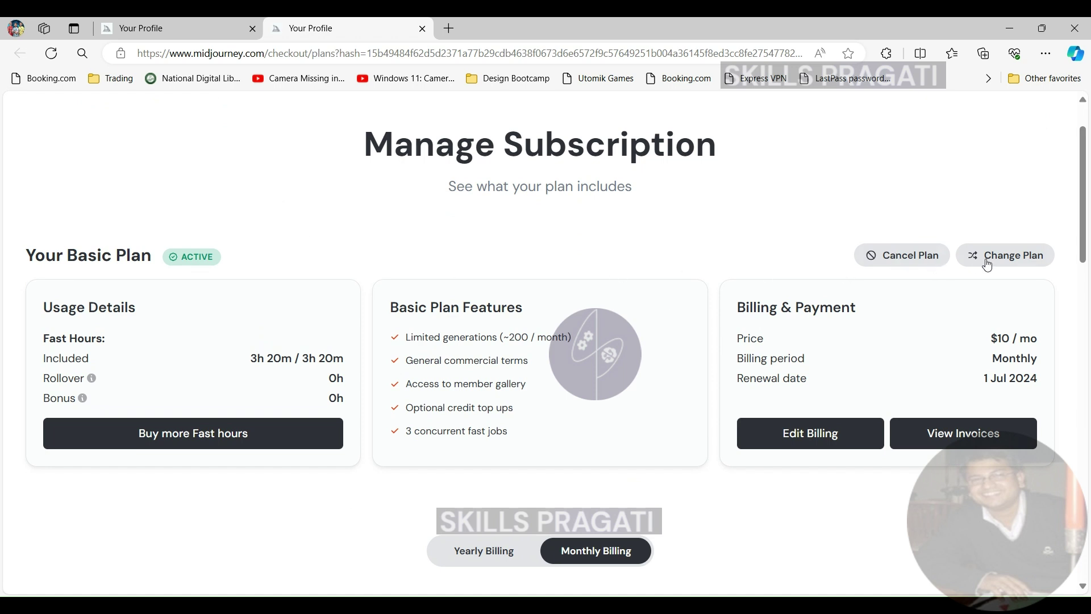
scroll(555, 307, down, 1)
scroll(256, 333, down, 1)
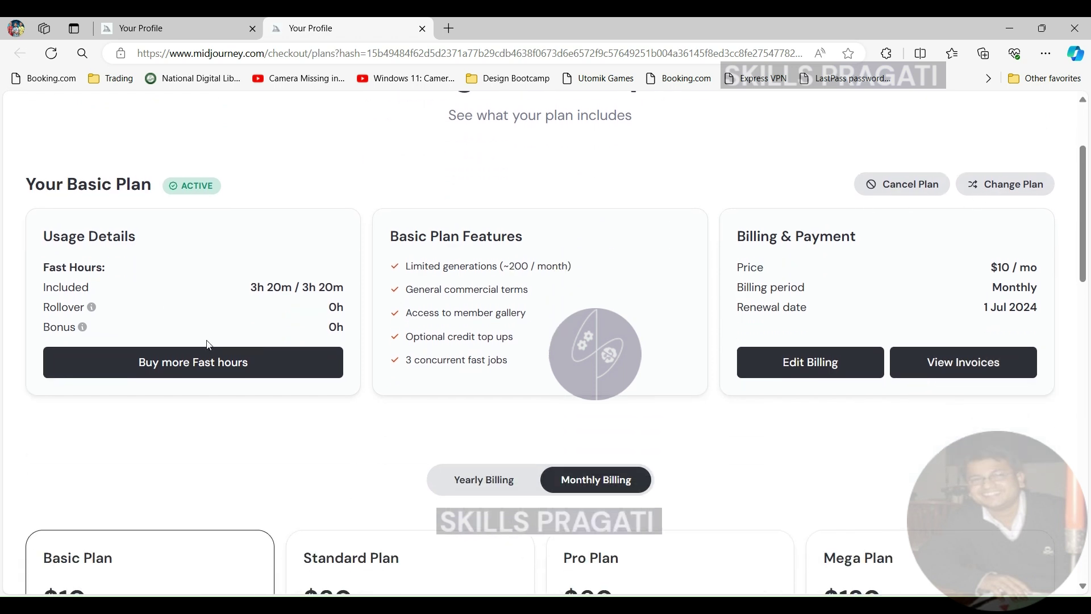
scroll(207, 344, down, 1)
scroll(256, 299, down, 1)
scroll(296, 270, down, 2)
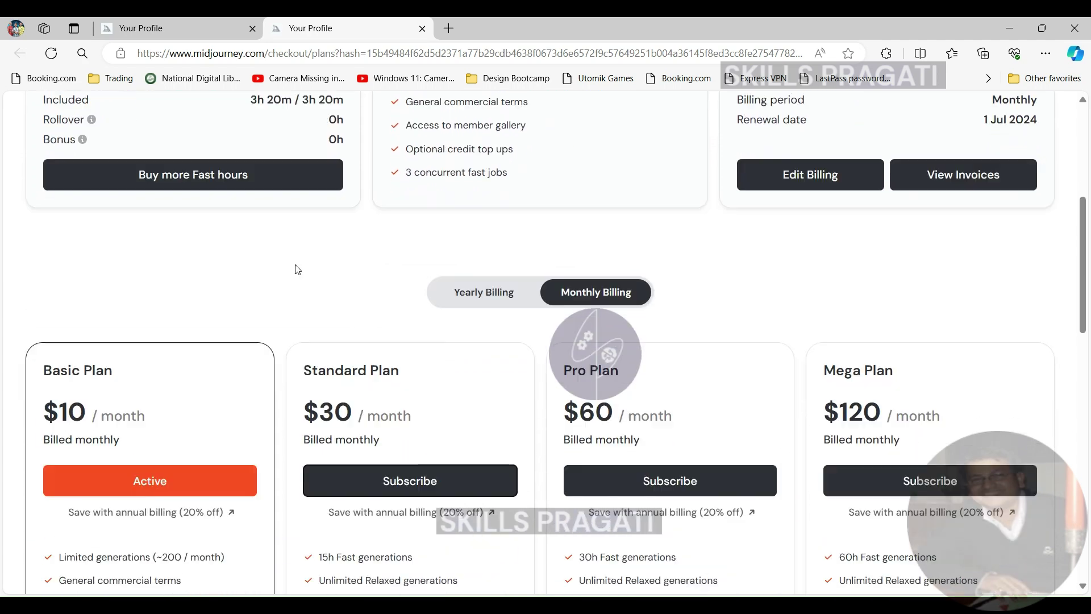
scroll(296, 270, up, 1)
scroll(290, 324, down, 3)
scroll(247, 331, up, 1)
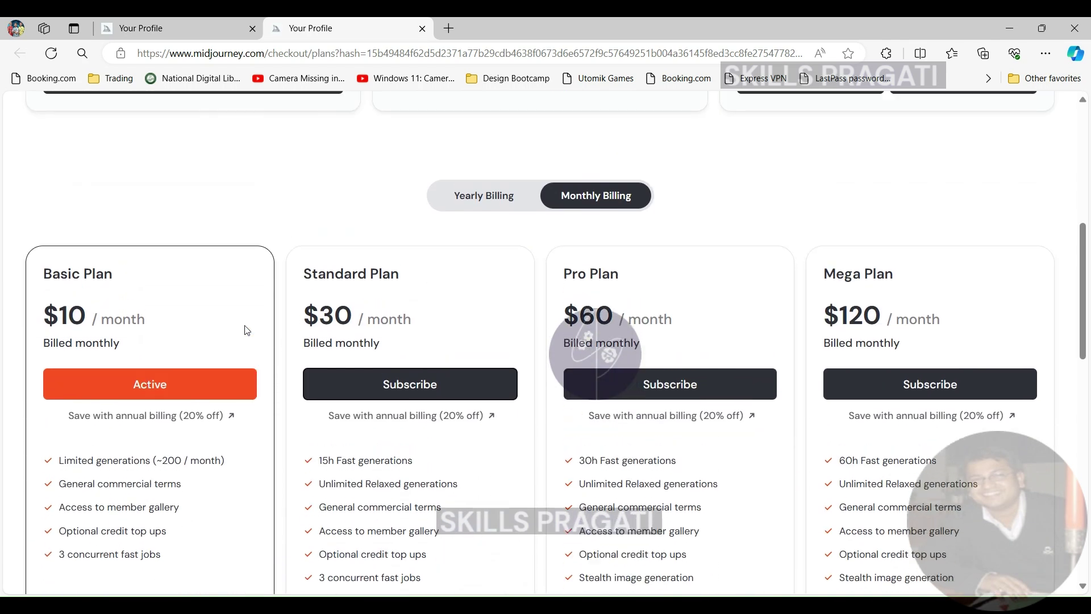
scroll(246, 330, down, 1)
scroll(256, 327, down, 1)
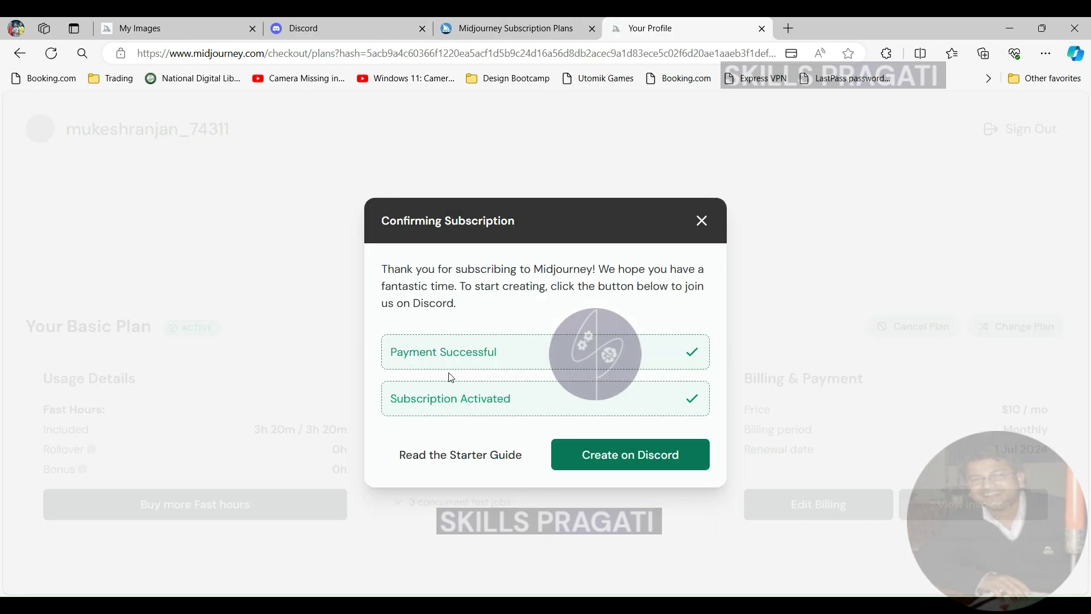
- Highlight the Payment Successful and Subscription Activated statuses, then continue to Midjourney's Discord server
drag(390, 351, 510, 357)
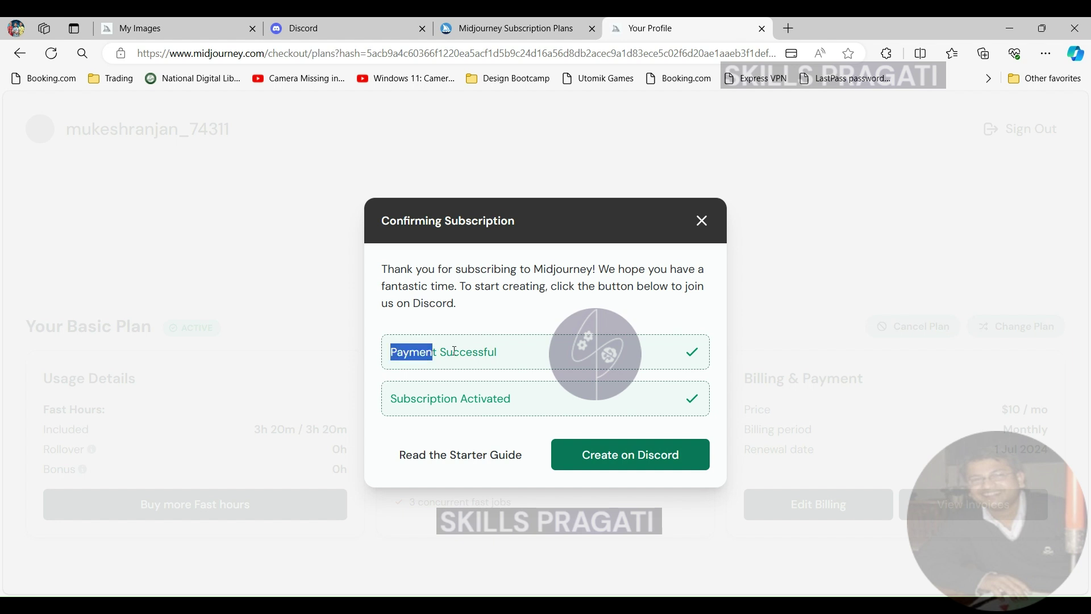
drag(391, 401, 516, 400)
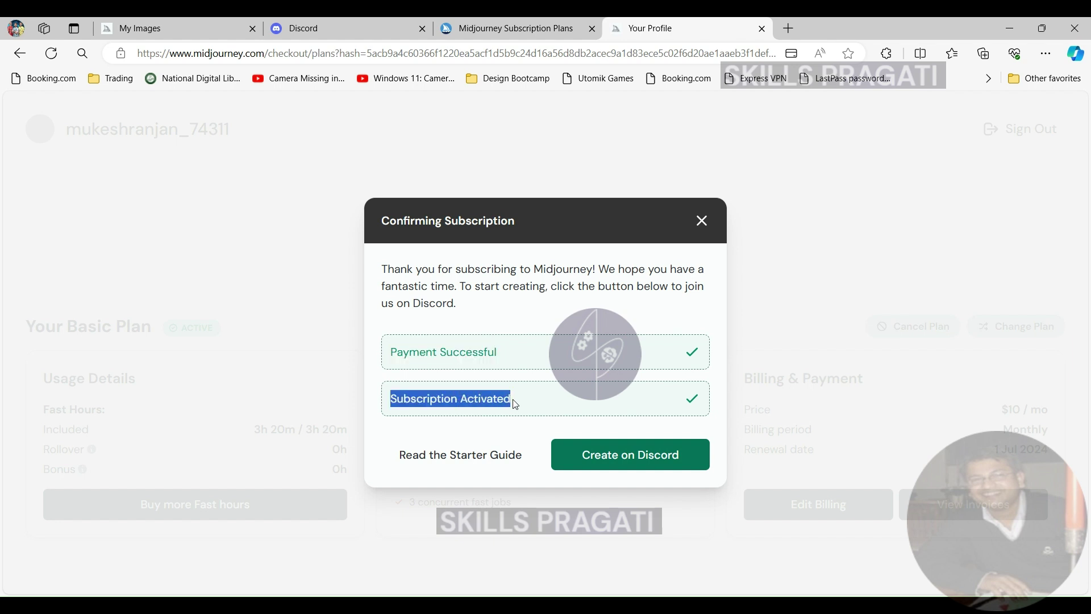
click(616, 421)
click(636, 461)
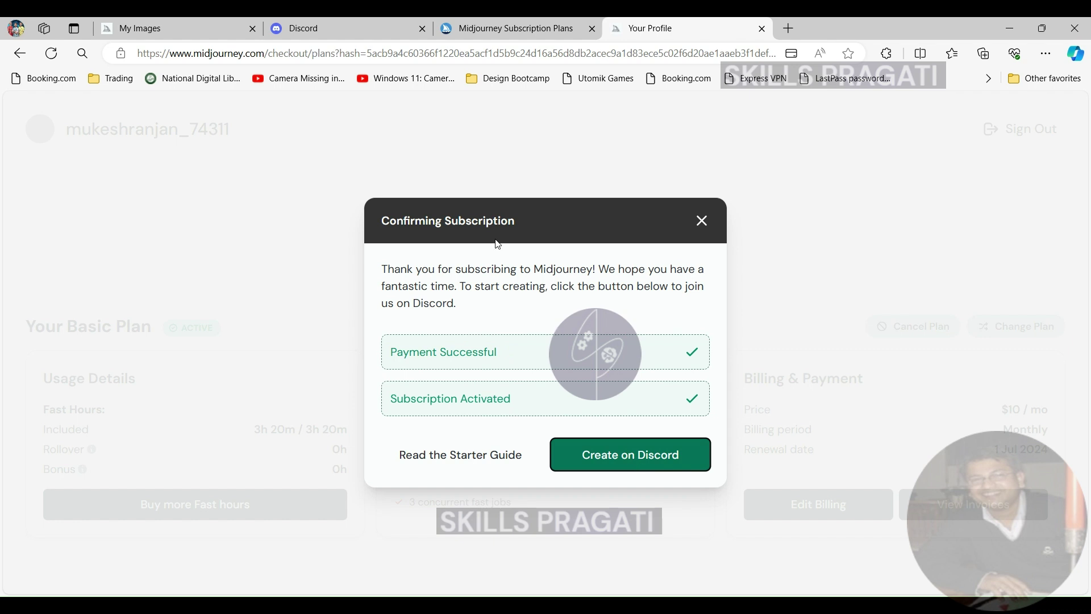